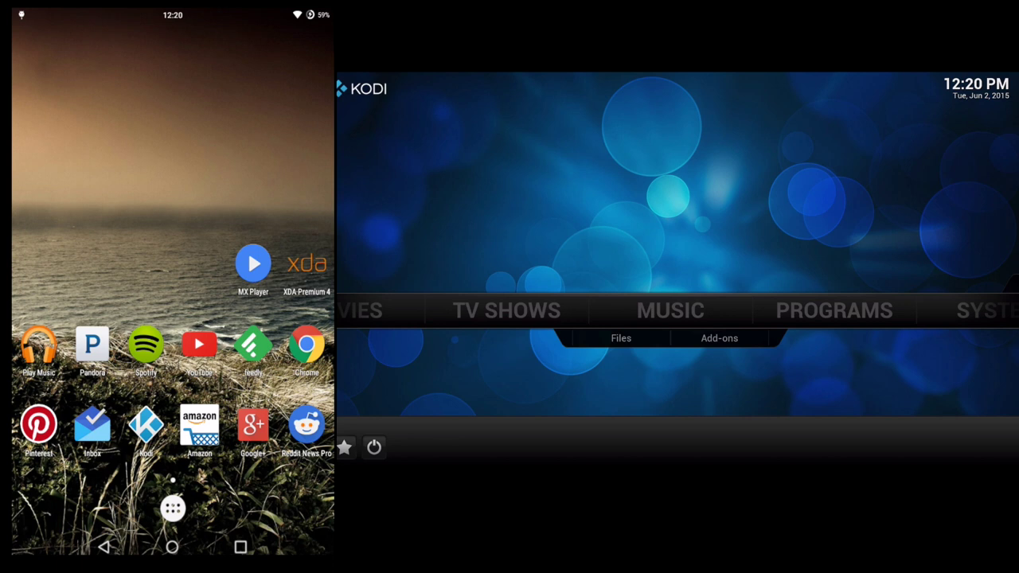
- Launch the Play Store from the app list and search for 'kore'
click(173, 508)
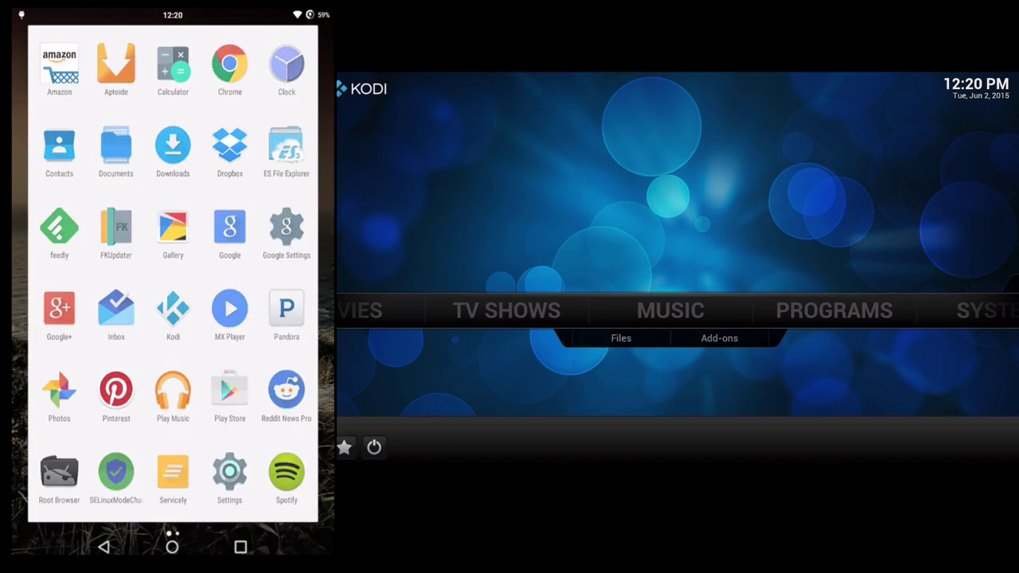
click(229, 390)
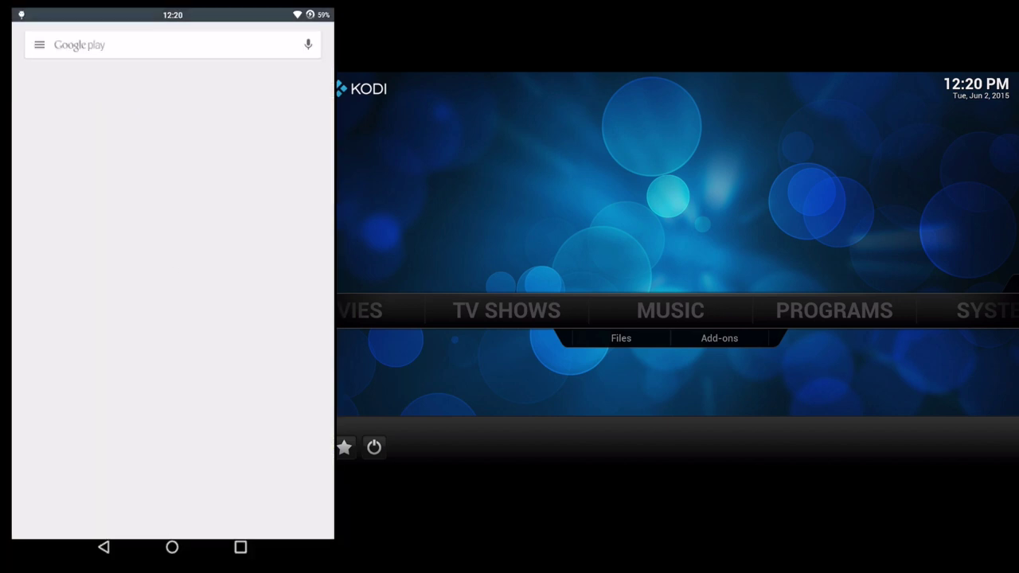
click(171, 45)
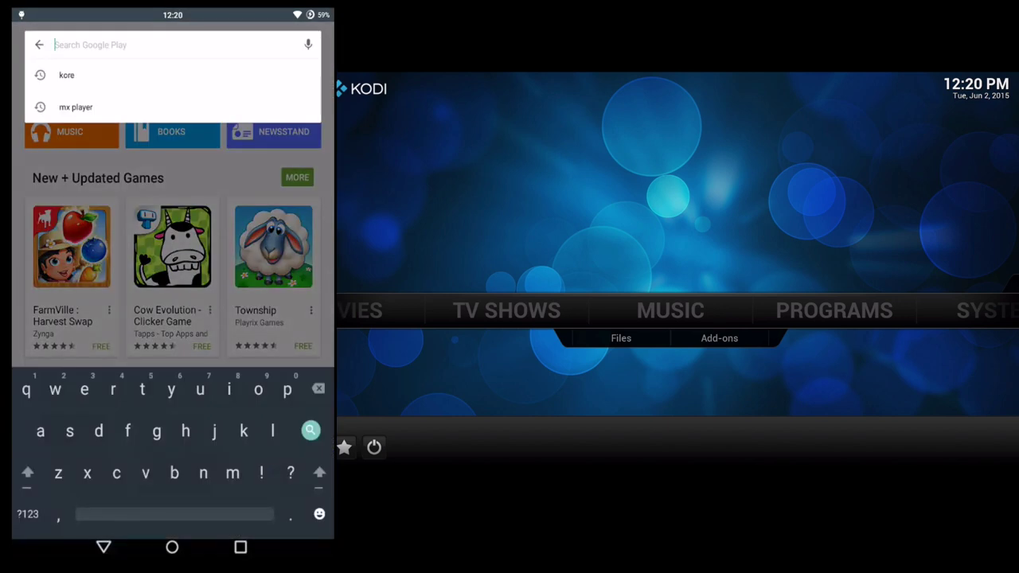
text(kore)
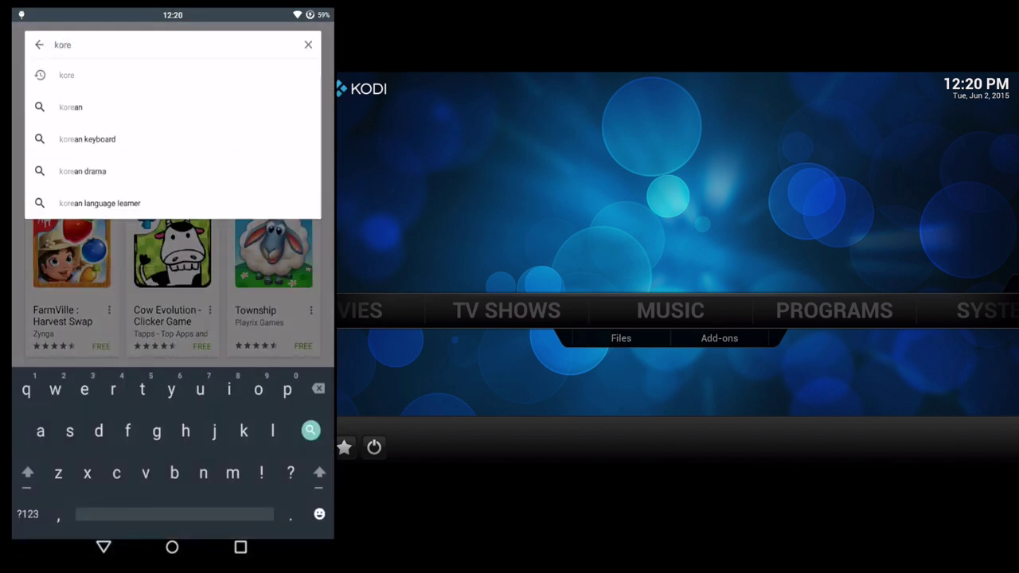
key(Return)
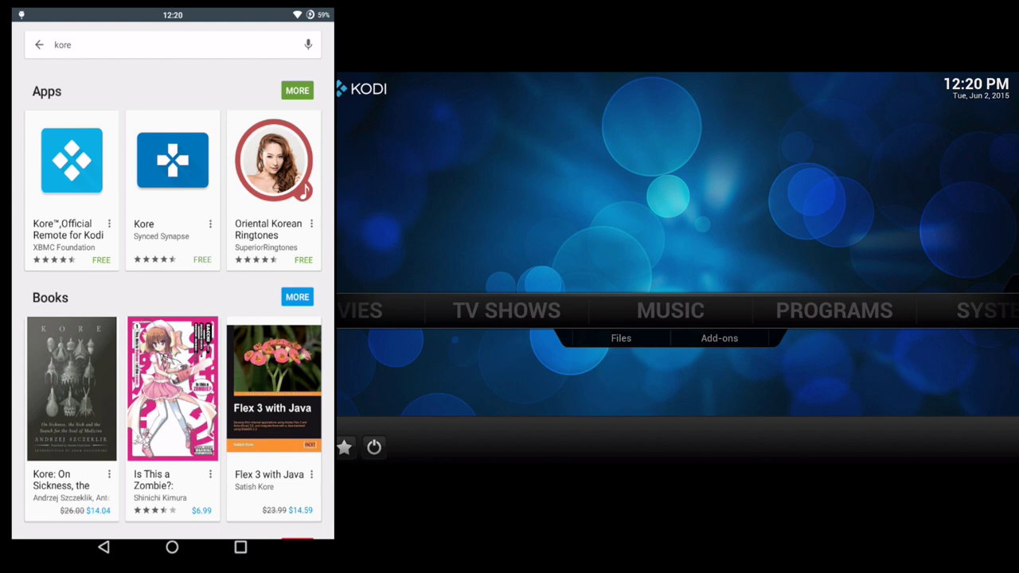
- Install Kore, Official Remote for Kodi, accepting its permissions, and launch it
click(72, 183)
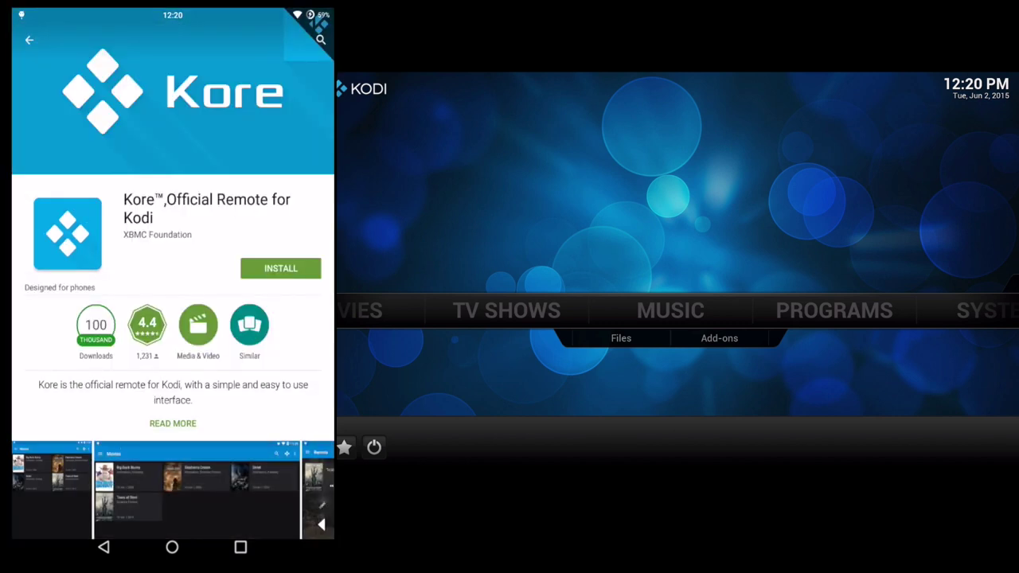
click(280, 268)
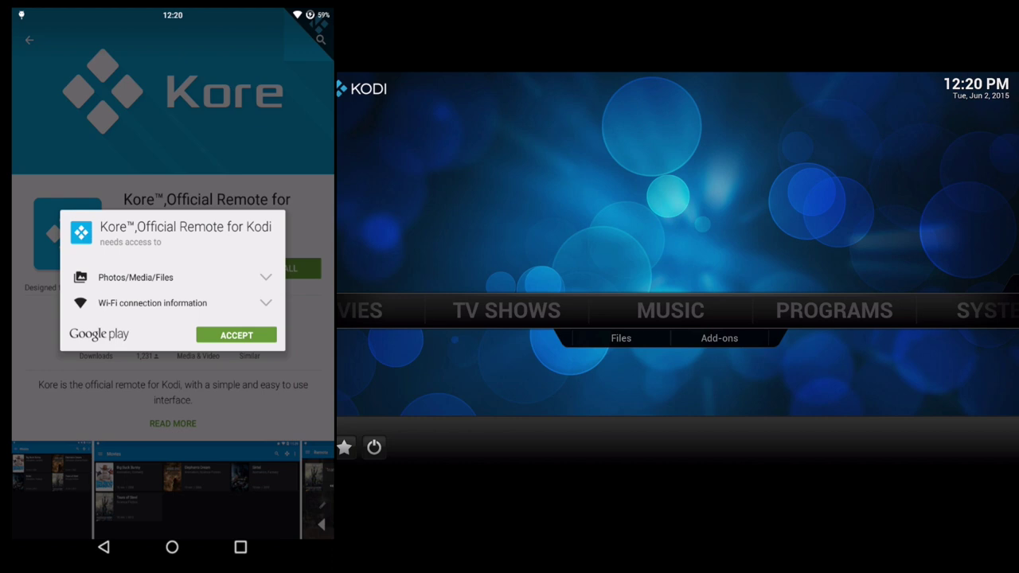
click(236, 335)
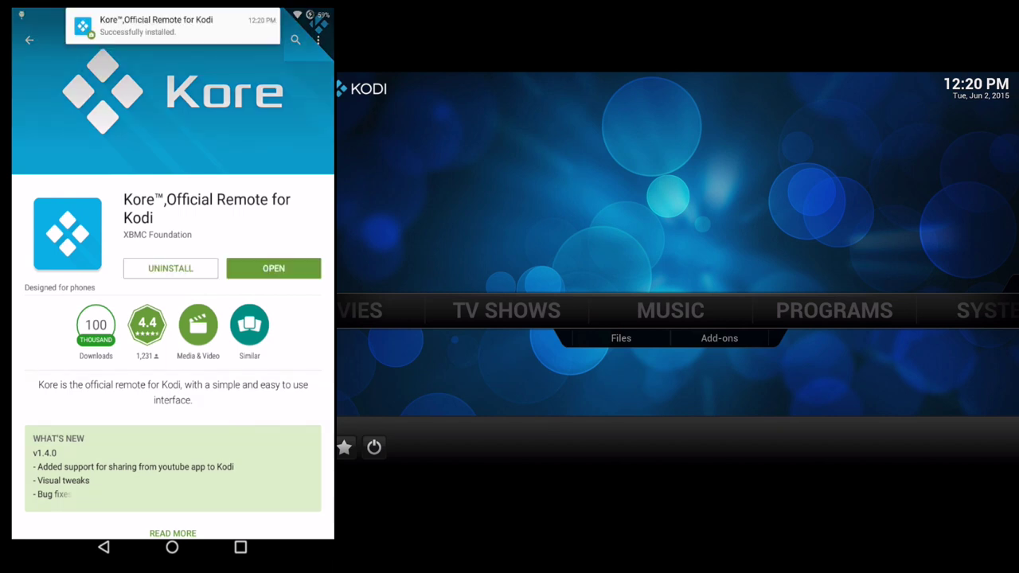
click(273, 269)
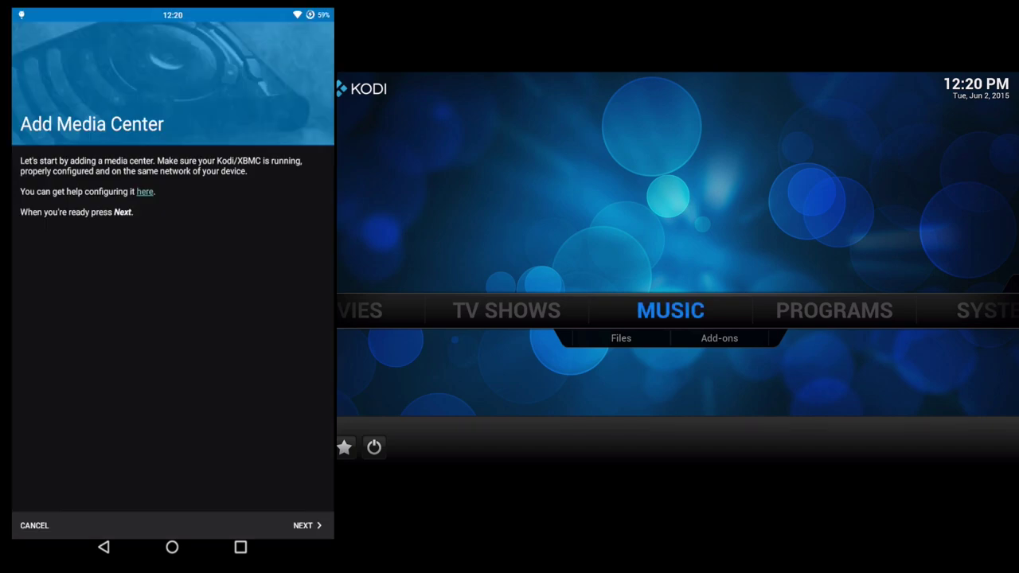
- Start Kore's network search for a Kodi media center while moving along Kodi's home menu
click(306, 525)
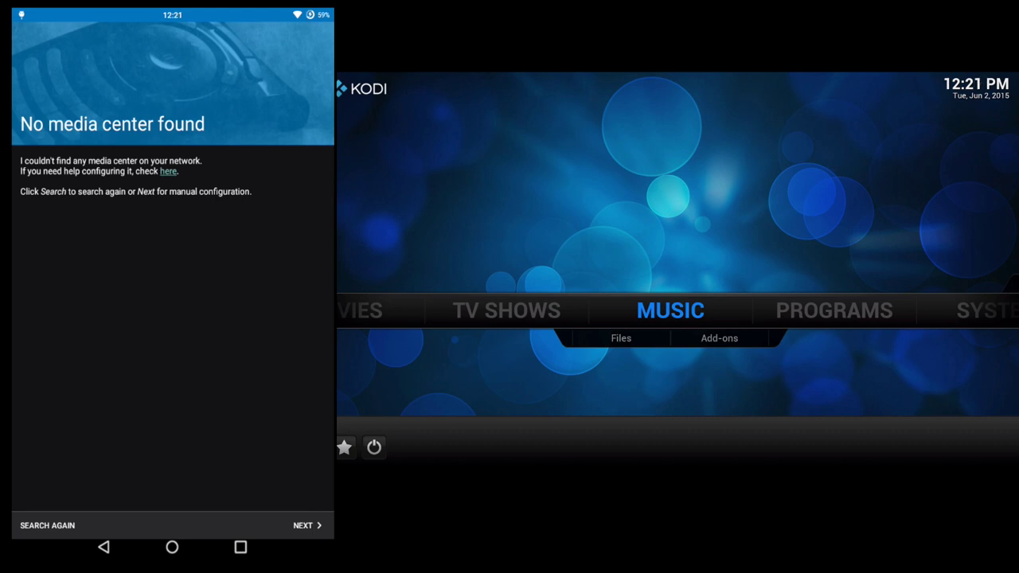
key(Left)
key(Left)
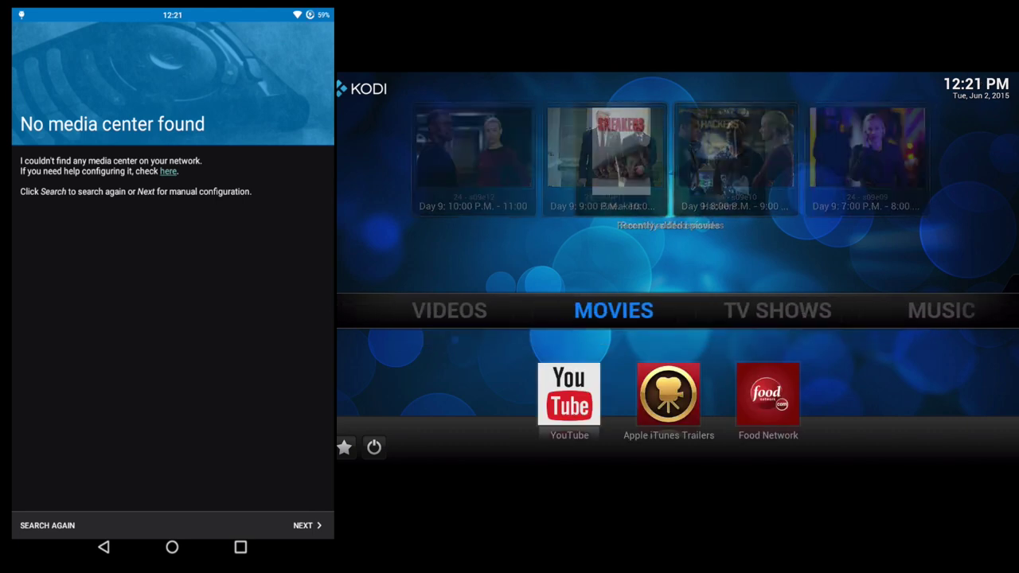
key(Right)
key(Right)
key(Right)
key(Right)
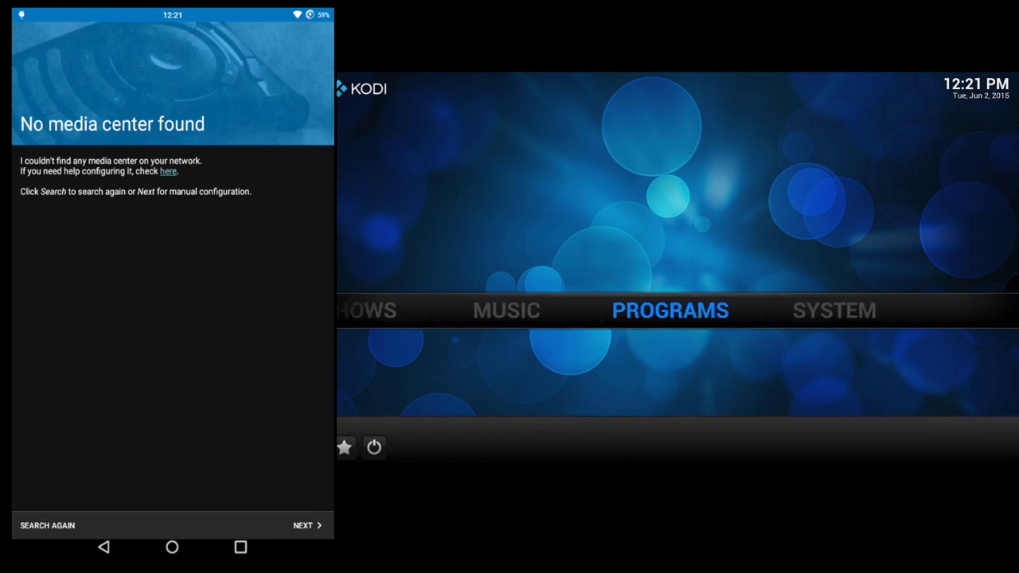
- Open Kodi's Settings from the System menu and enter the Services category
key(Down)
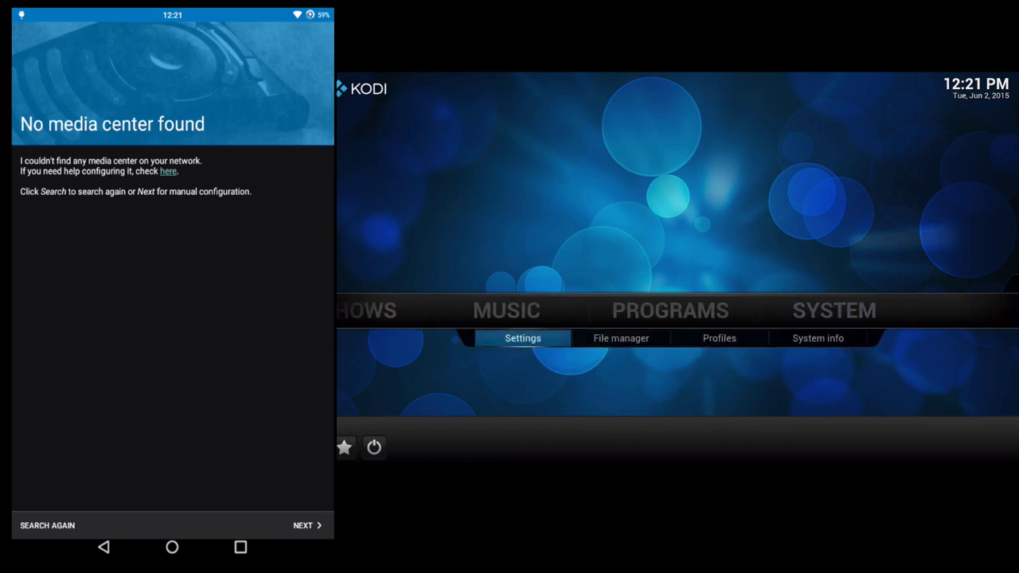
key(Up)
key(Down)
key(Return)
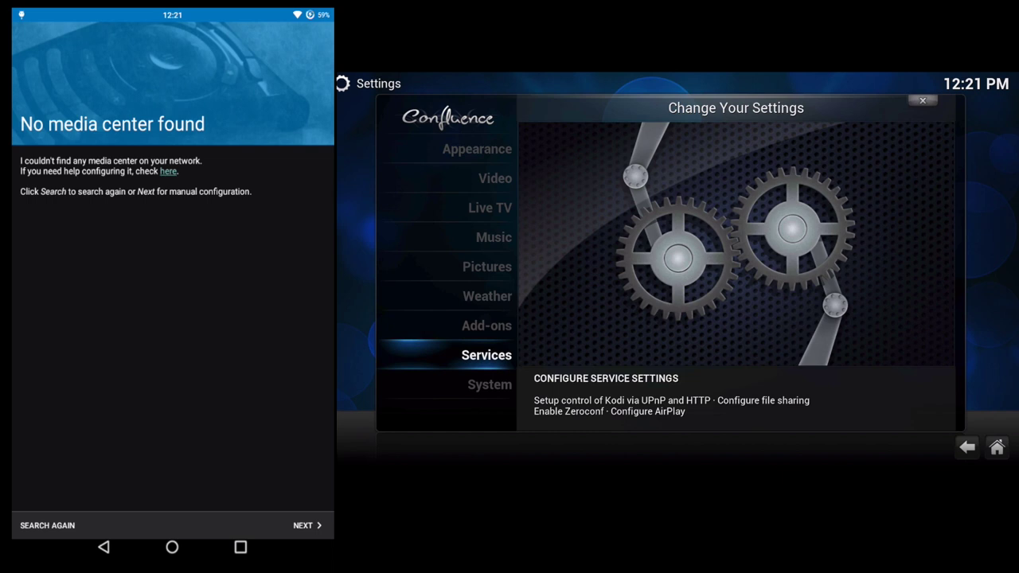
key(Return)
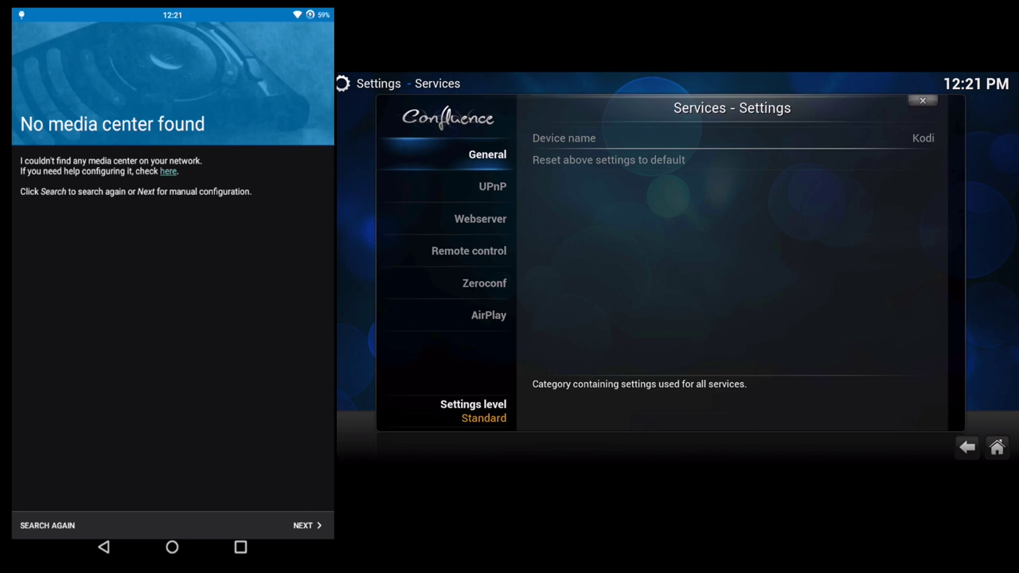
- Turn on HTTP control of Kodi (port 8080) under Webserver
key(Down)
key(Down)
key(Down)
key(Up)
key(Up)
key(Up)
key(Down)
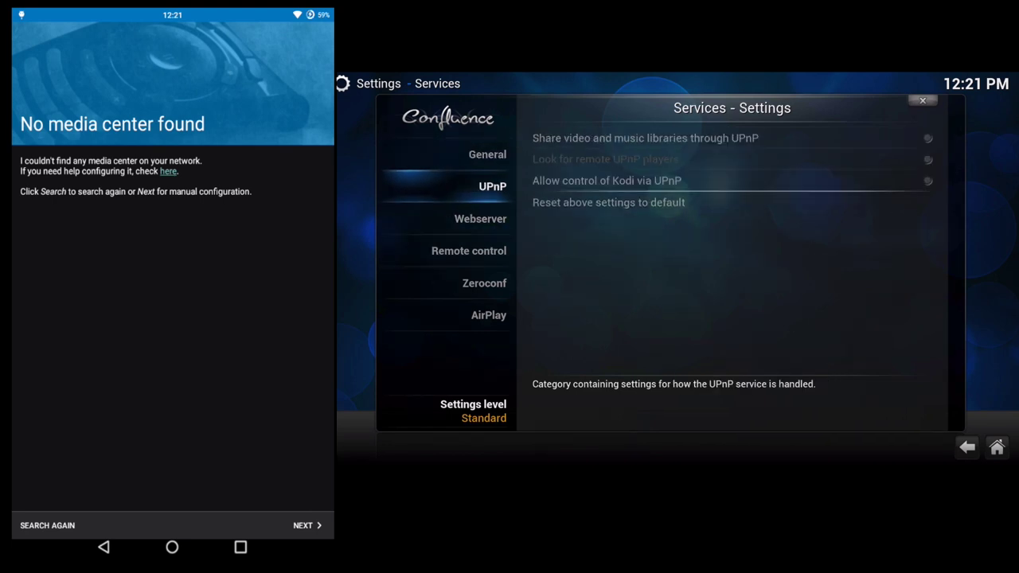
key(Down)
key(Right)
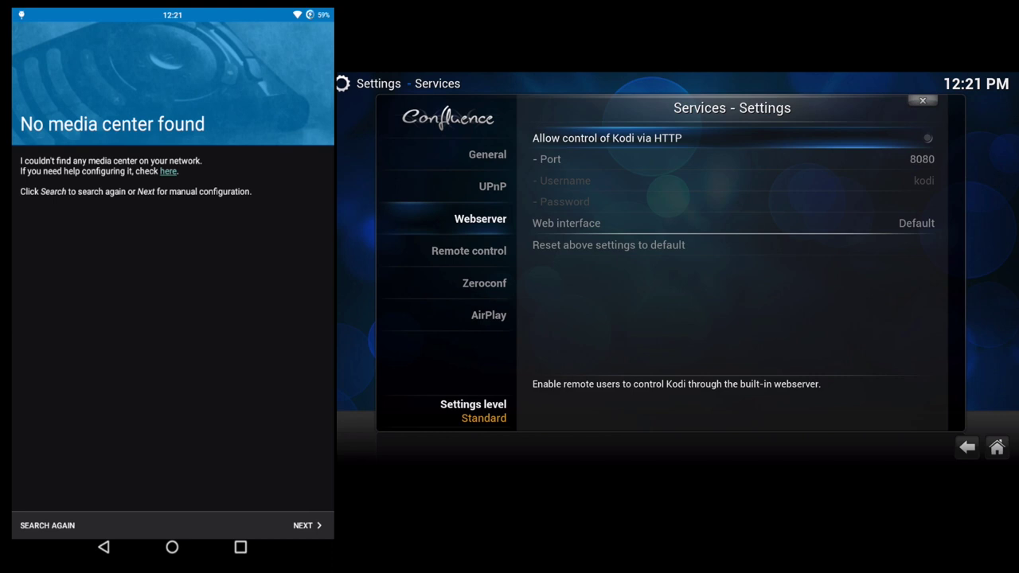
key(Return)
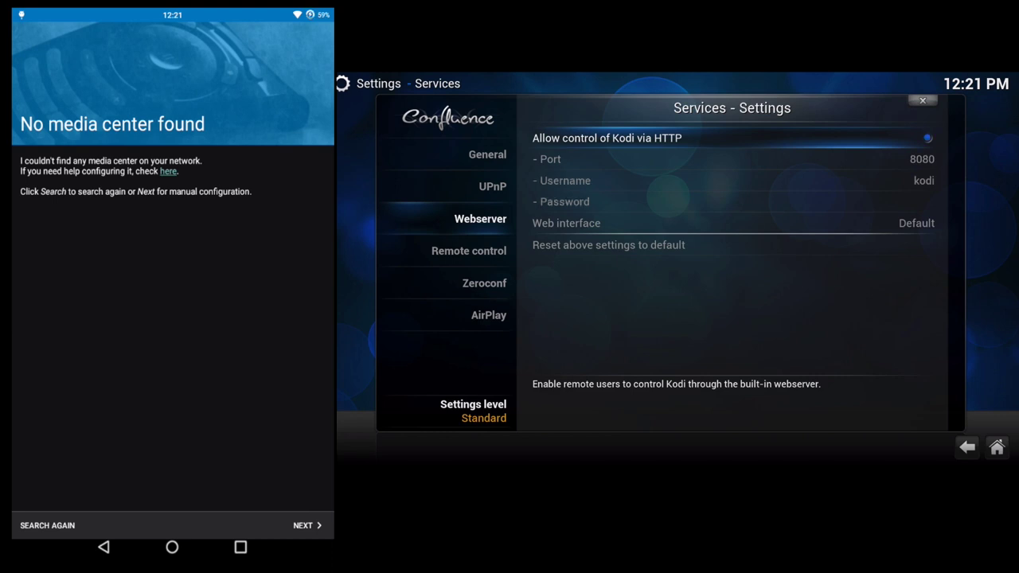
- Allow control by programs on other systems under Remote control, then return to main Settings
key(Down)
key(Down)
key(Down)
key(Up)
key(Up)
key(Up)
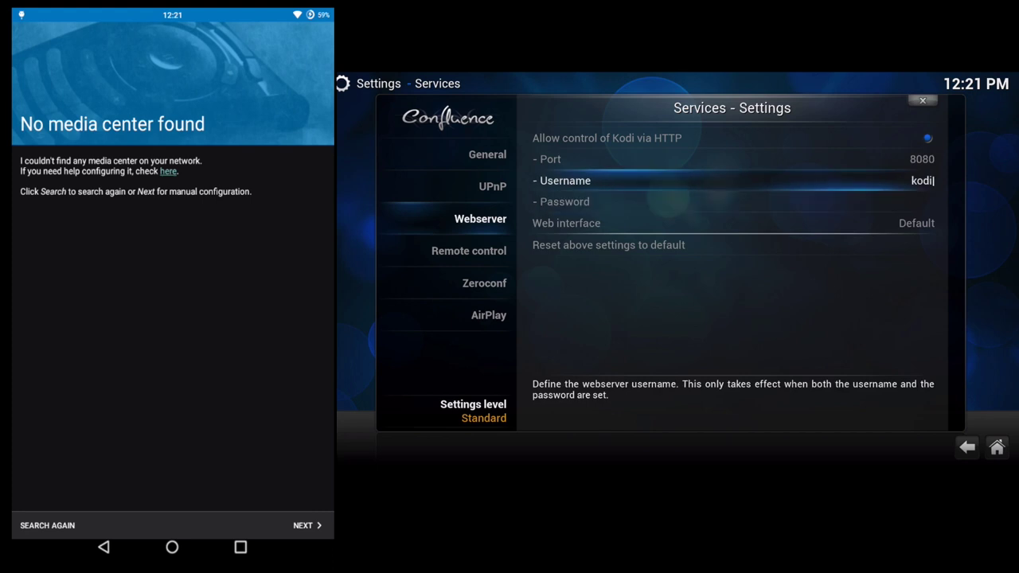
key(Left)
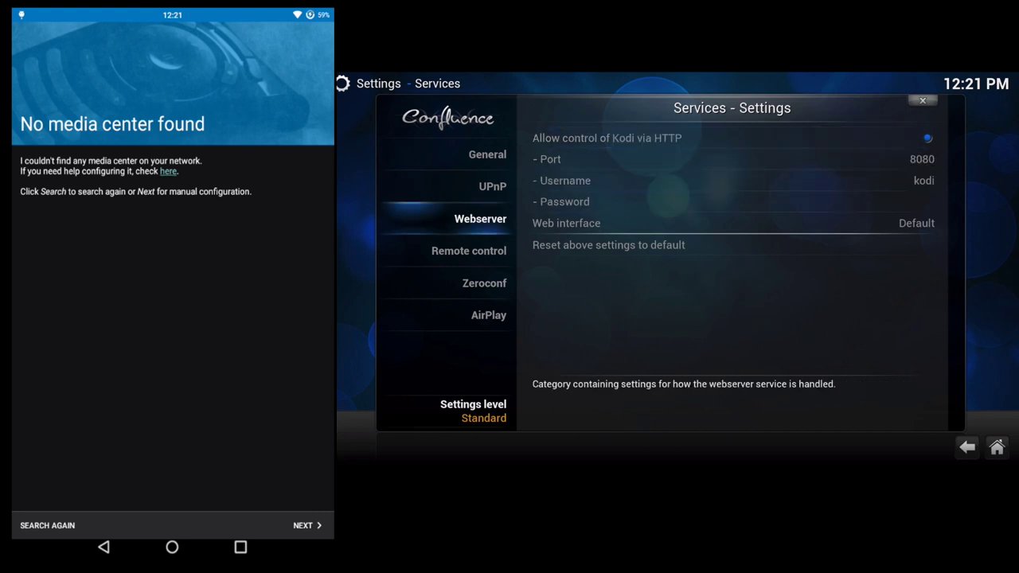
key(Down)
key(Right)
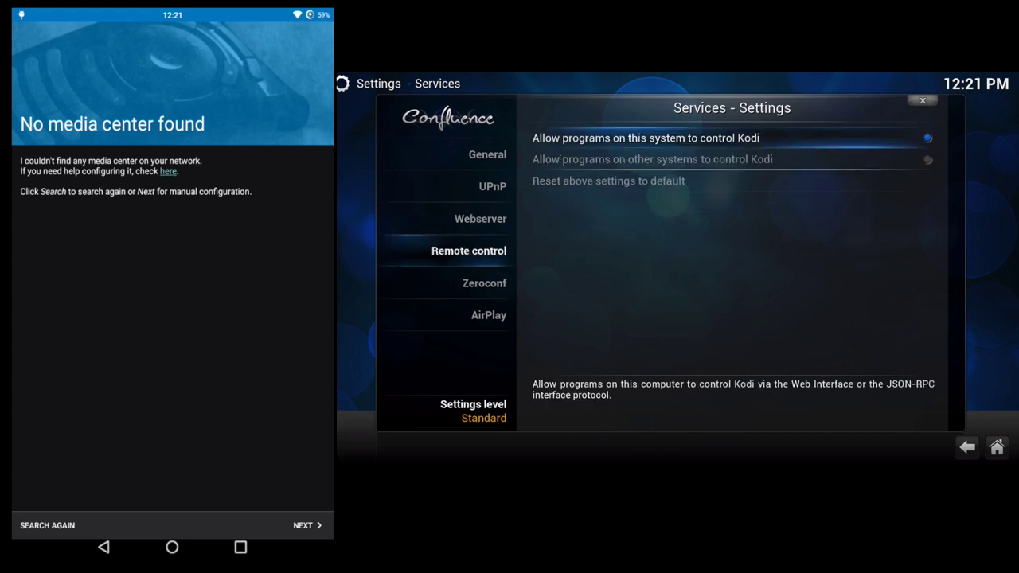
key(Down)
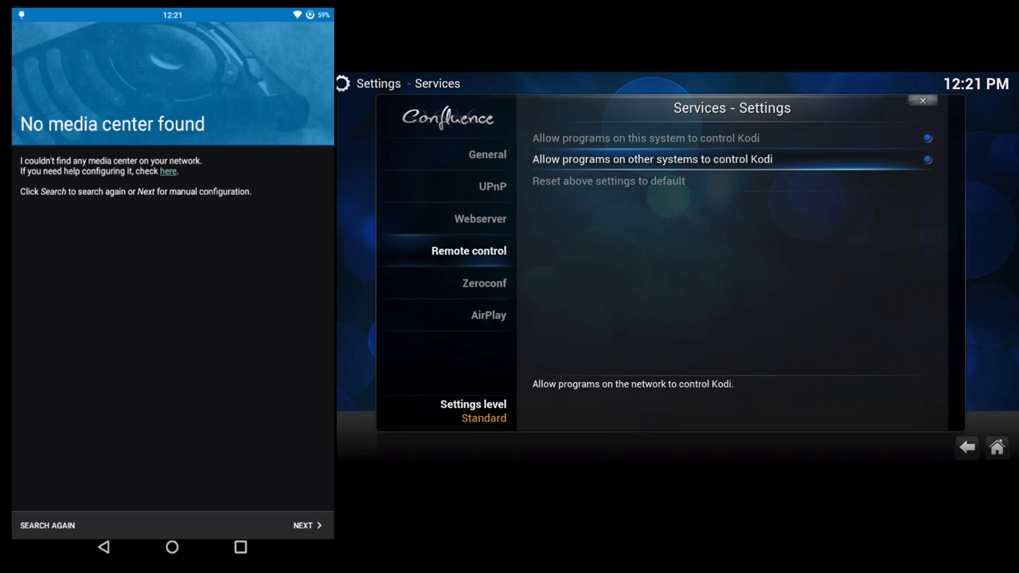
key(Escape)
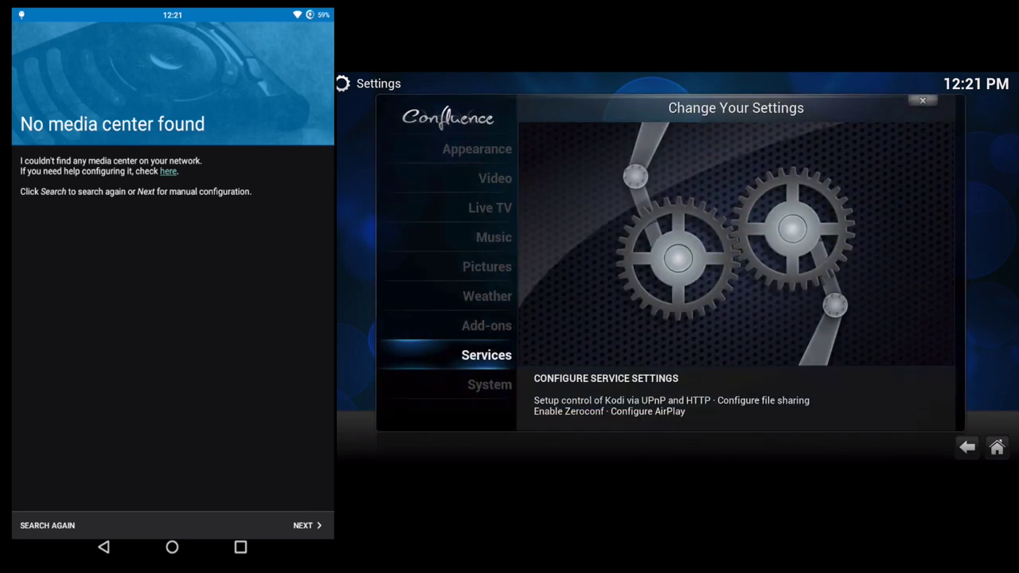
- Return to Kodi's home menu and open System info, showing IP address 192.168.1.4
key(Escape)
key(Down)
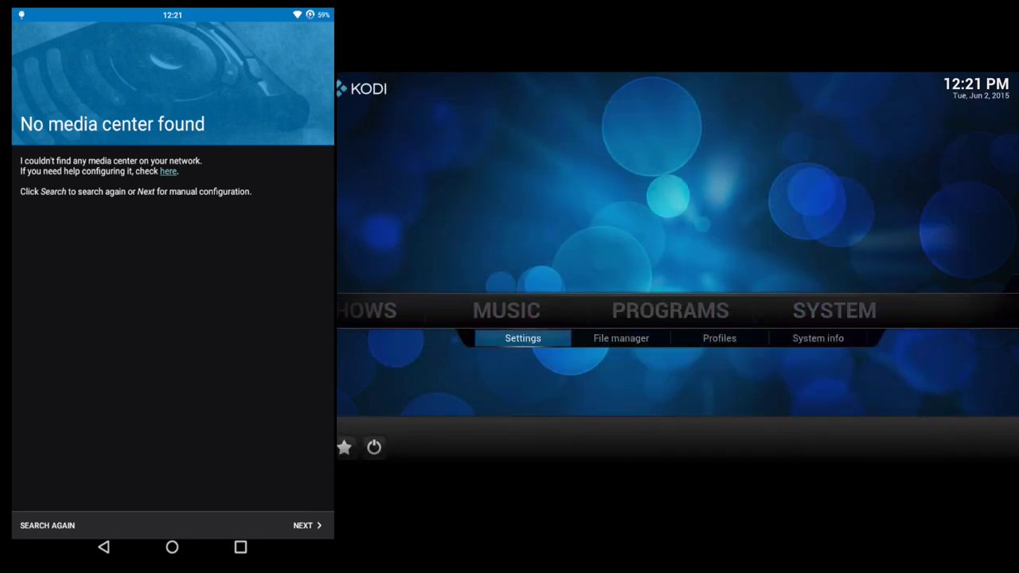
key(Right)
key(Right)
key(Right)
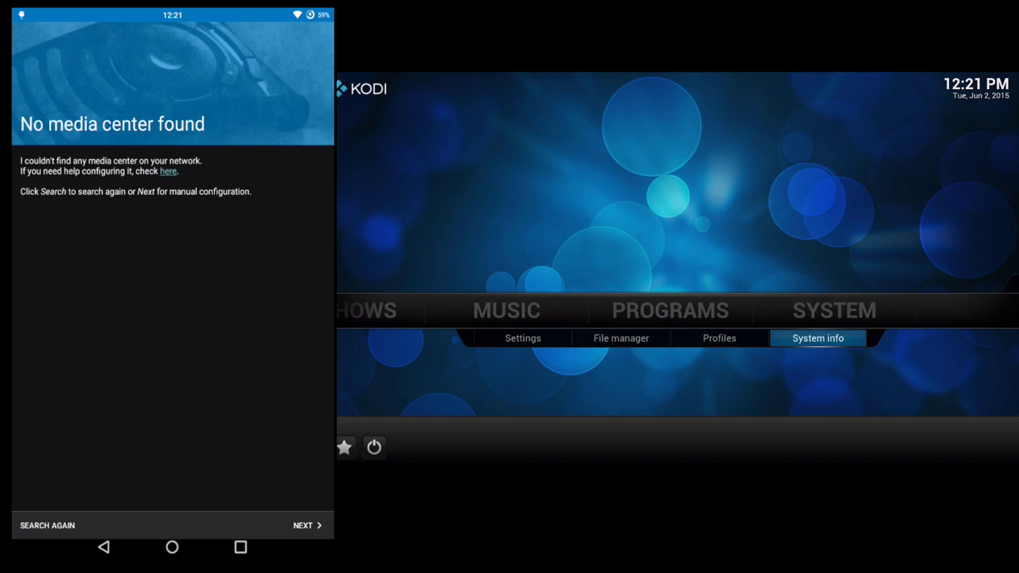
key(Return)
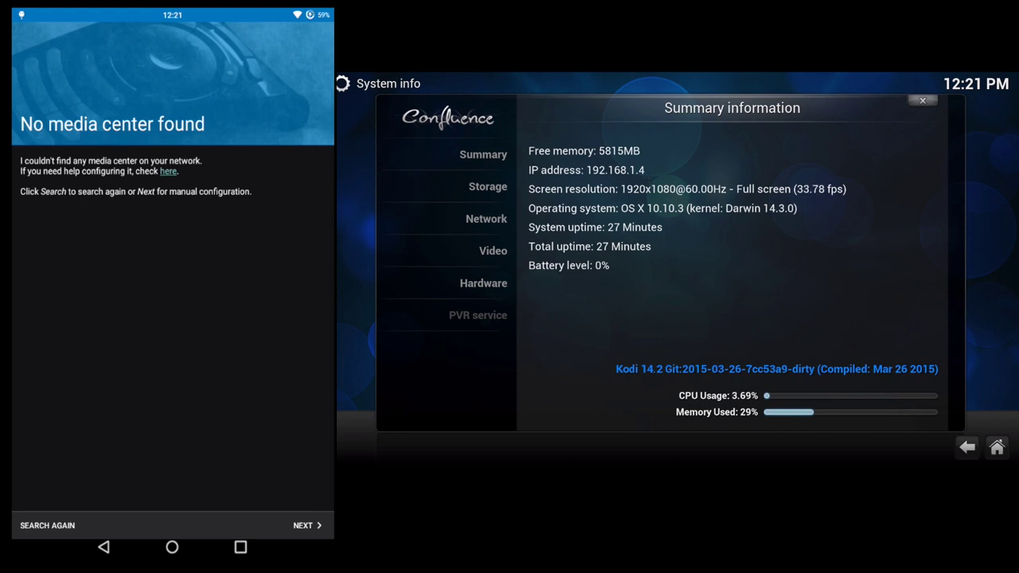
- After retrying the network search, open manual configuration and name the media center 'kodi'
click(306, 525)
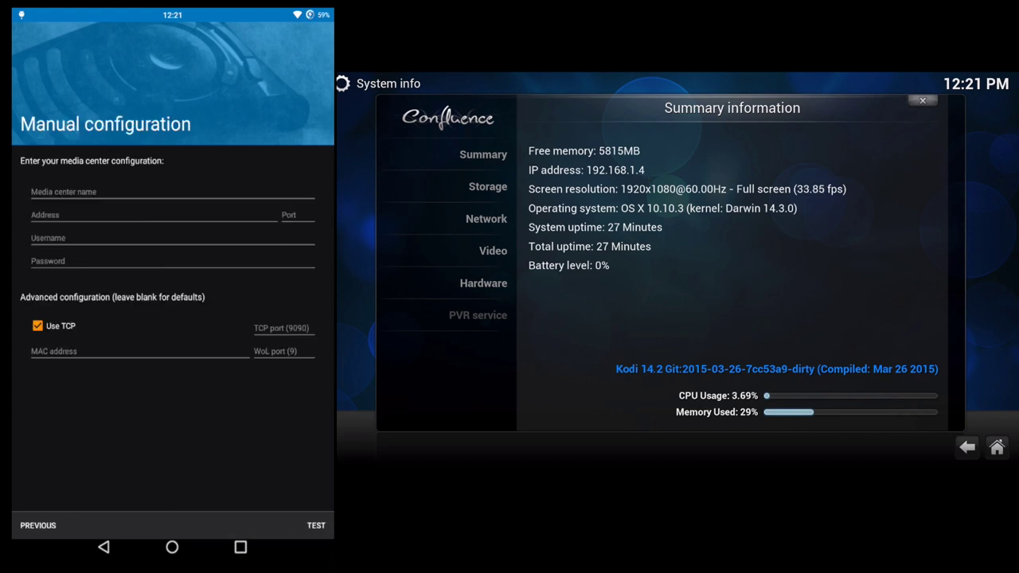
click(37, 526)
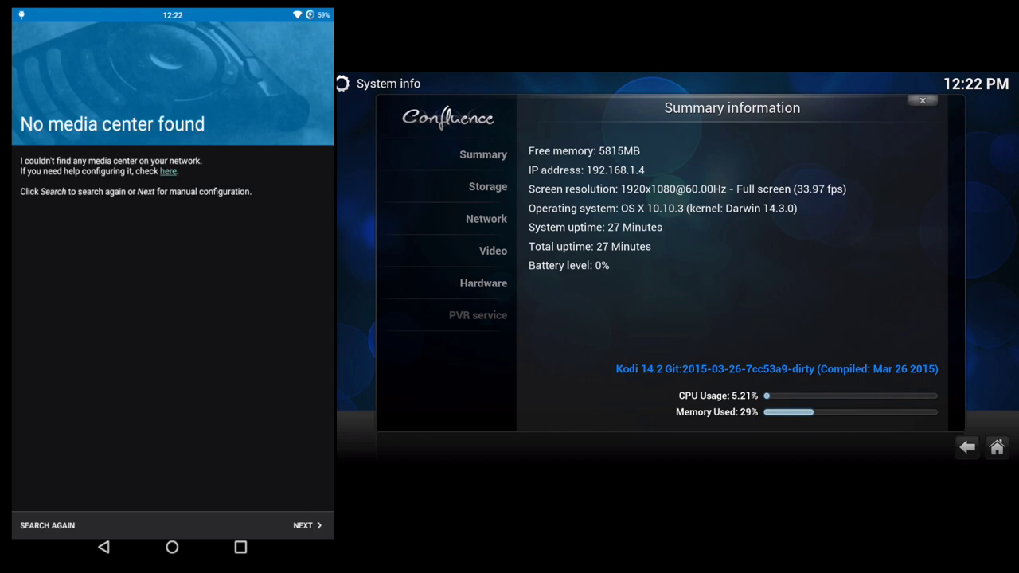
click(302, 525)
click(159, 191)
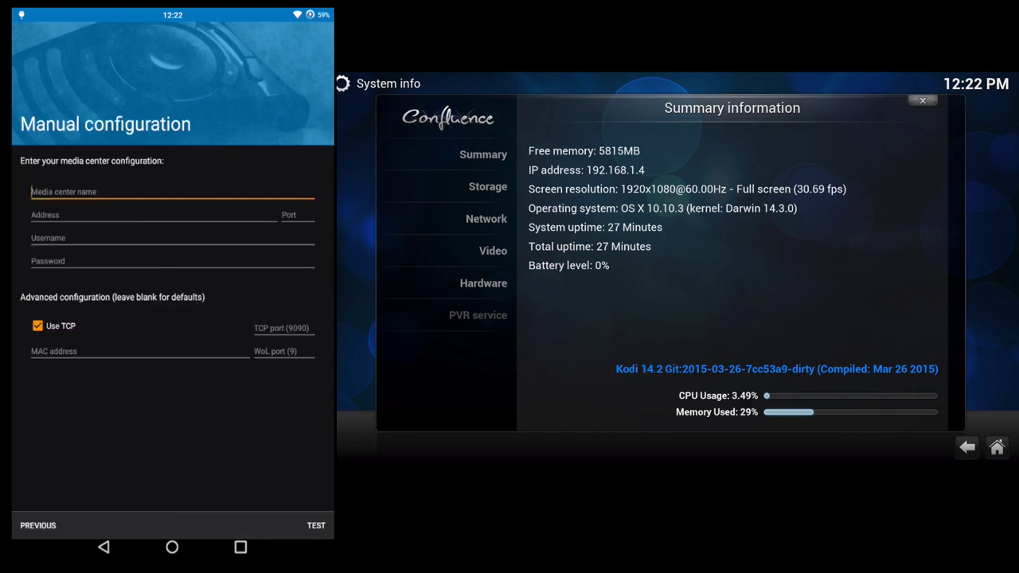
text(ko)
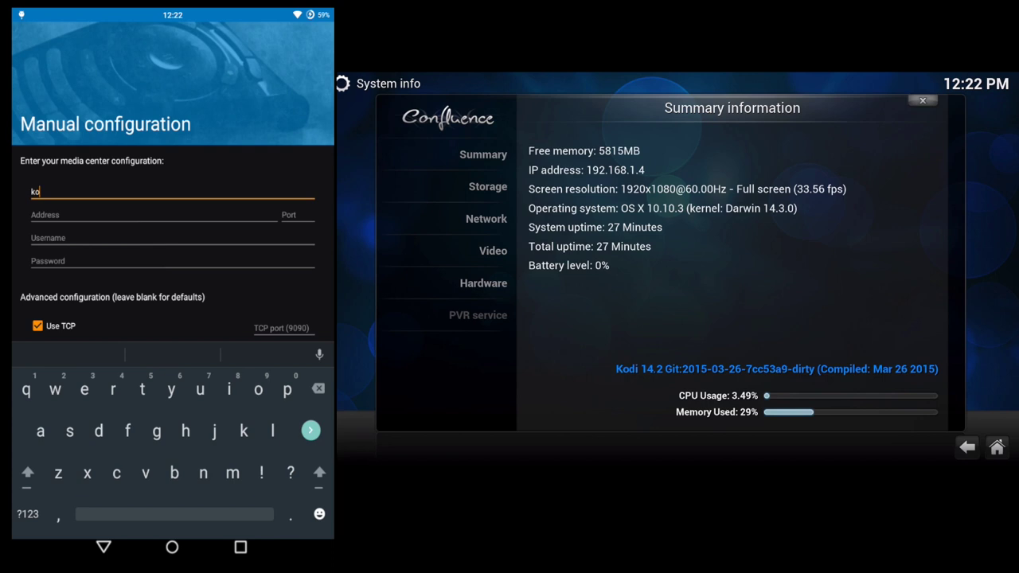
text(di)
- Enter 192.168.1.4 as the media center's address
click(152, 215)
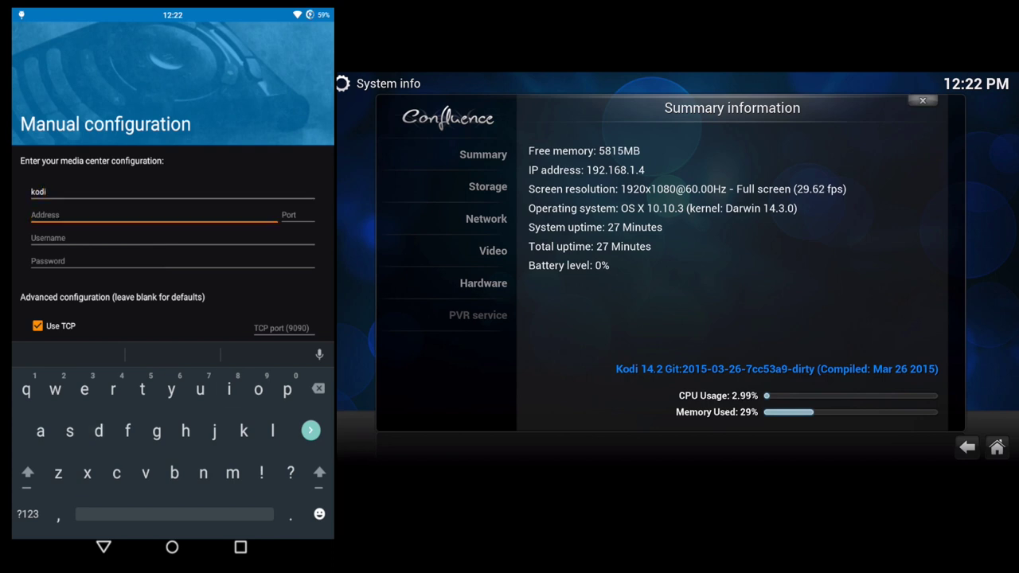
click(28, 513)
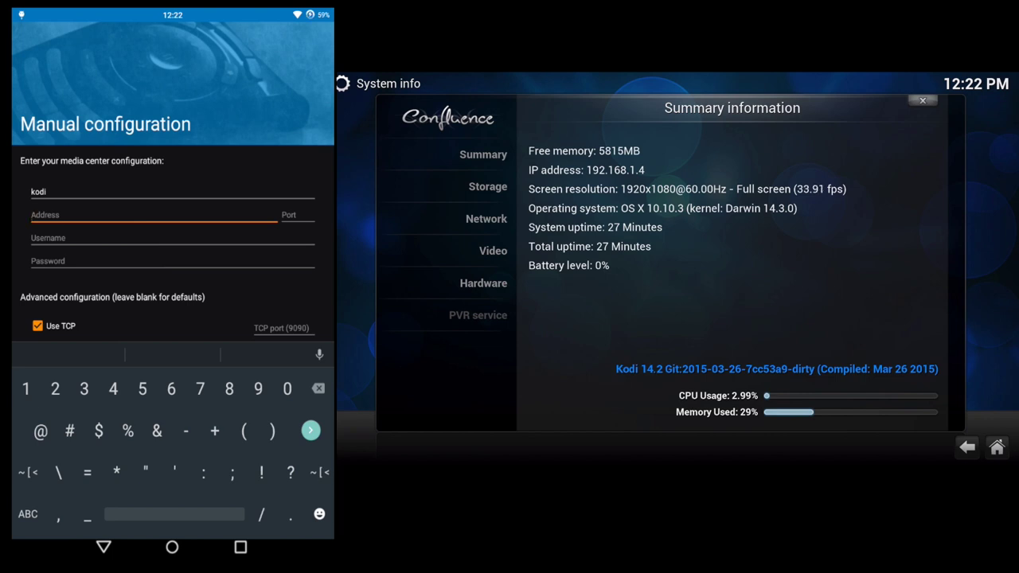
text(192.)
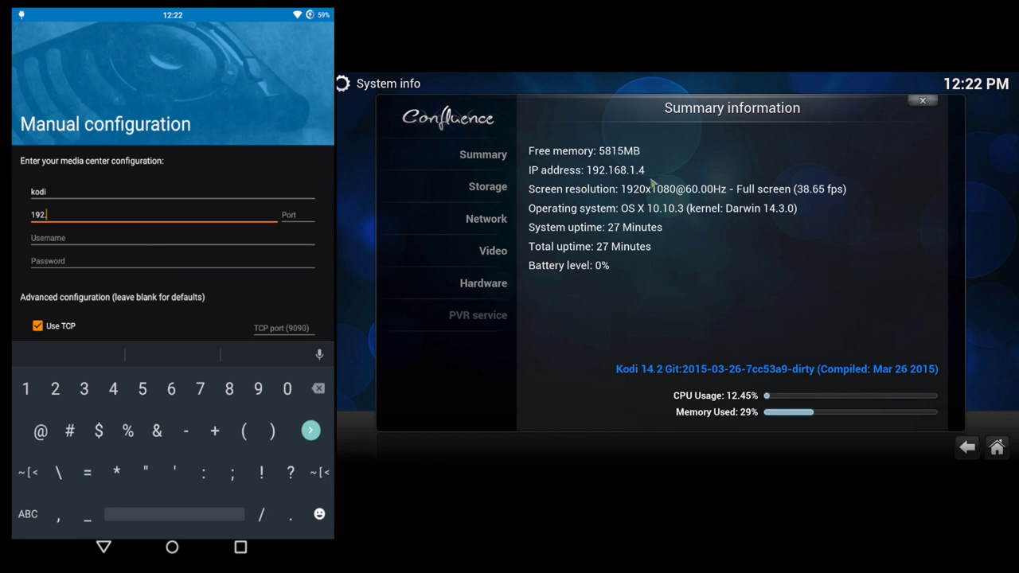
click(26, 389)
text(68.)
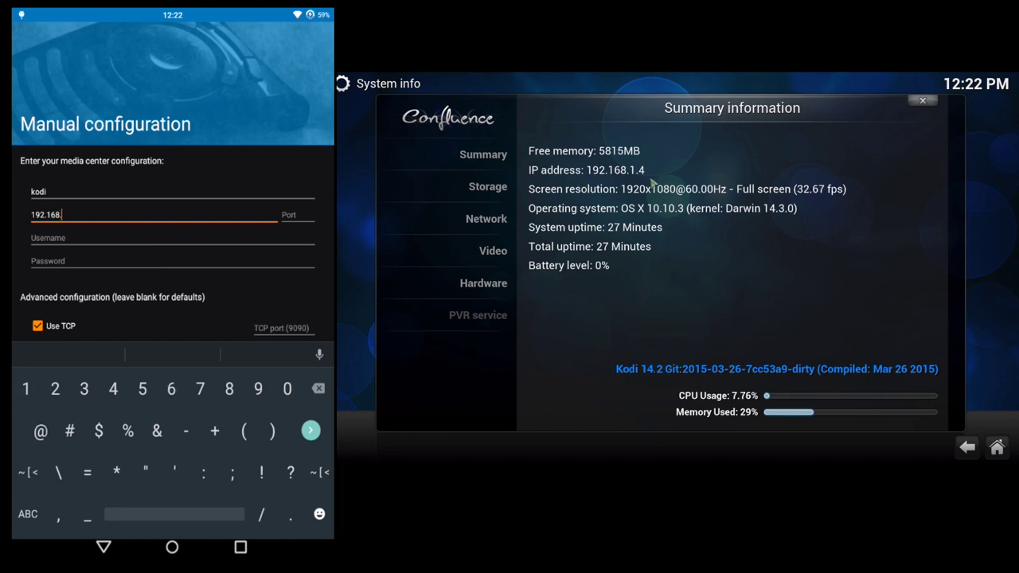
text(1.4)
- Fill in the username and password fields and test the connection to the media center
key(Tab)
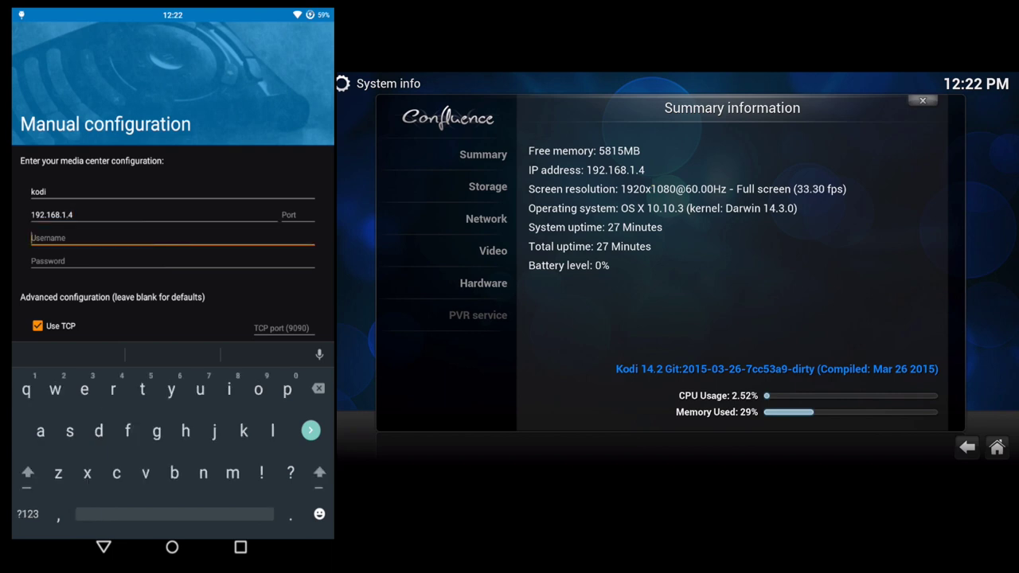
key(Tab)
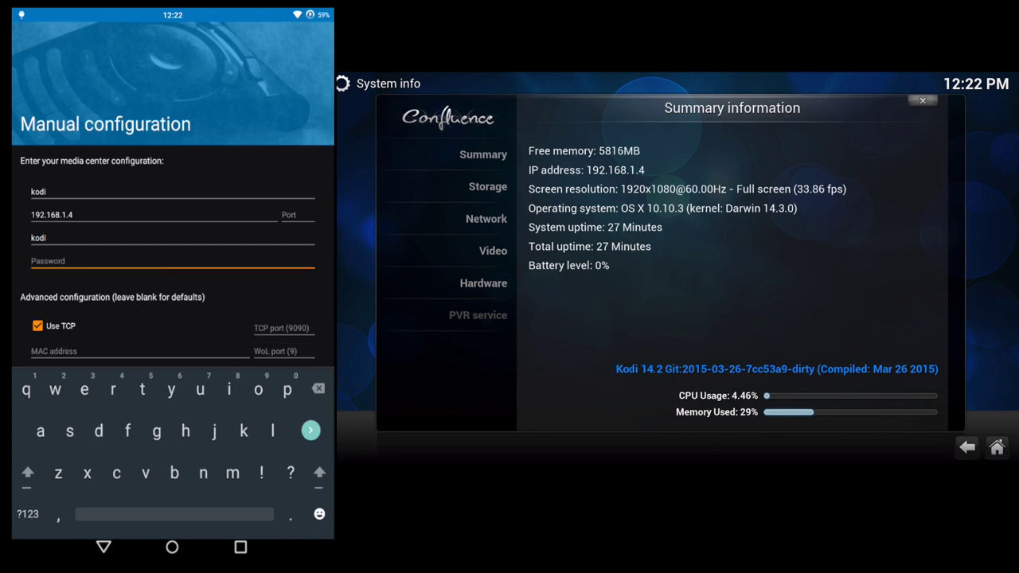
click(103, 547)
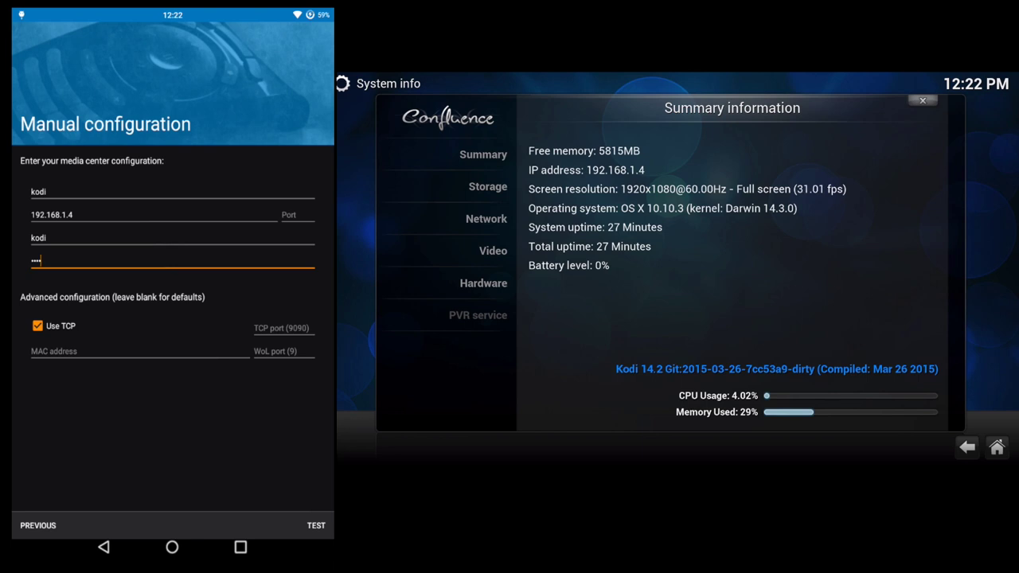
click(315, 526)
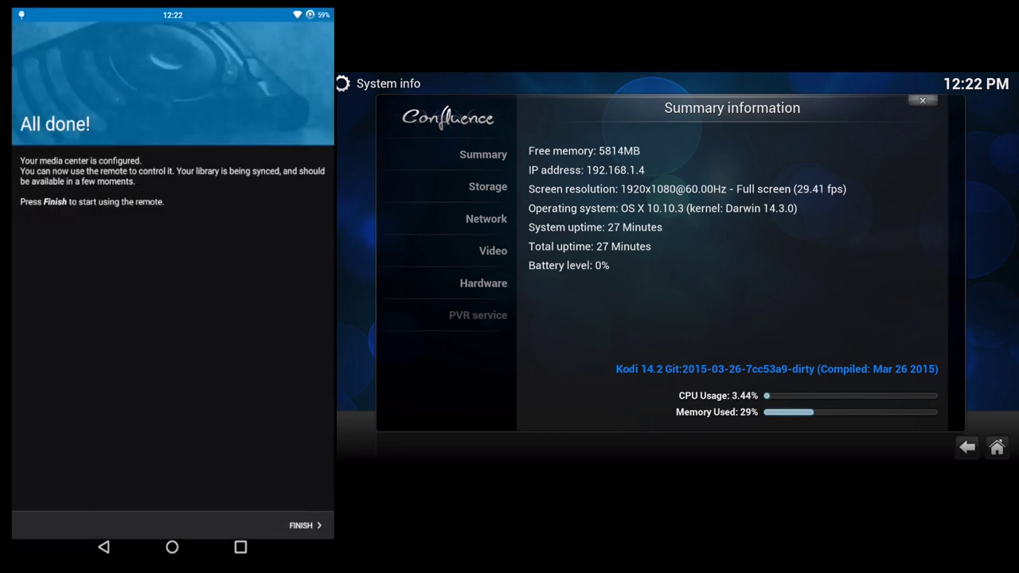
- Finish Kore setup, close the drawer, and send Kodi back to its home menu
click(305, 525)
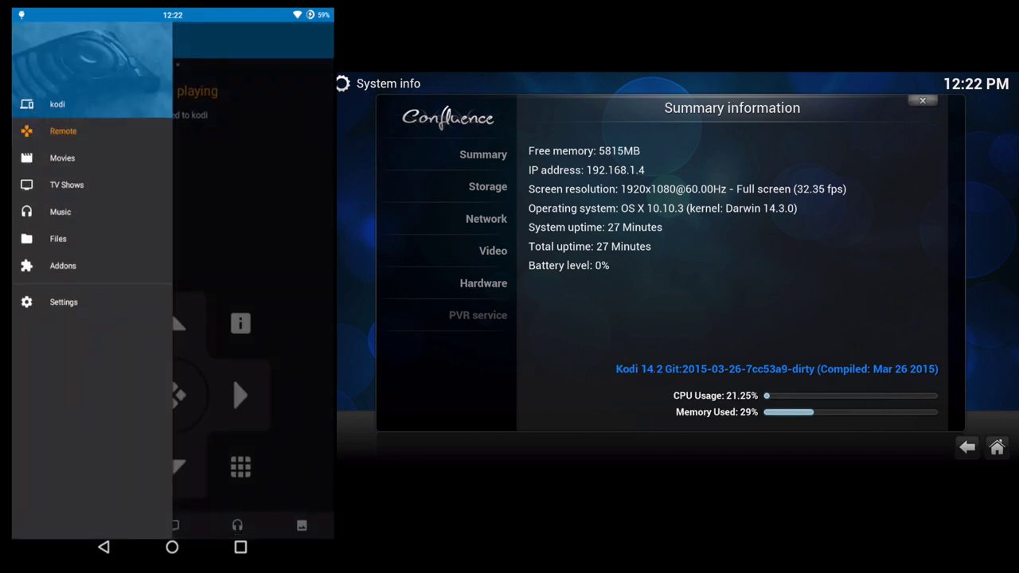
key(Escape)
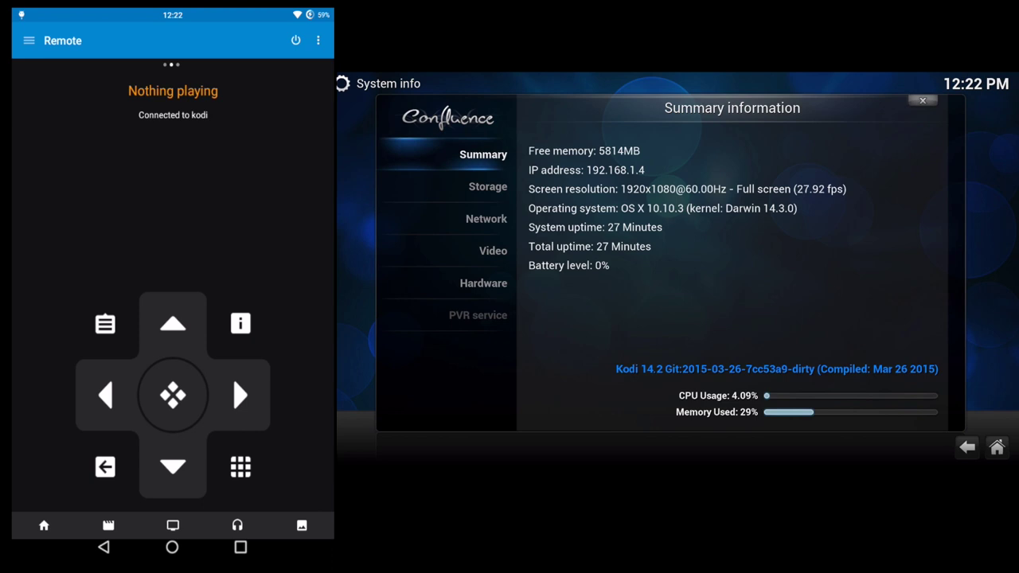
click(105, 466)
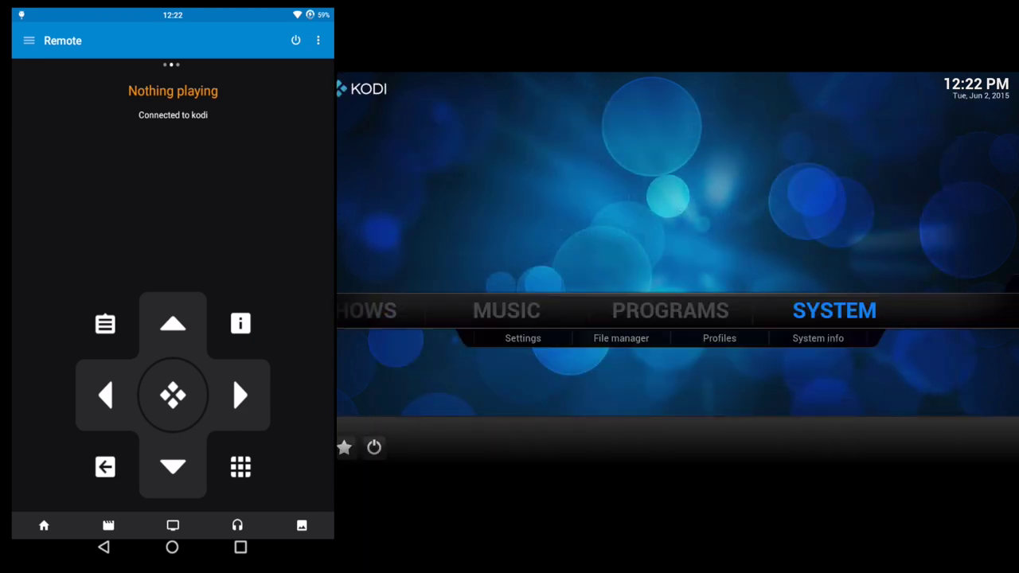
- Steer Kodi's home menu left with the remote until MOVIES is highlighted
click(106, 395)
click(105, 395)
click(105, 395)
click(106, 394)
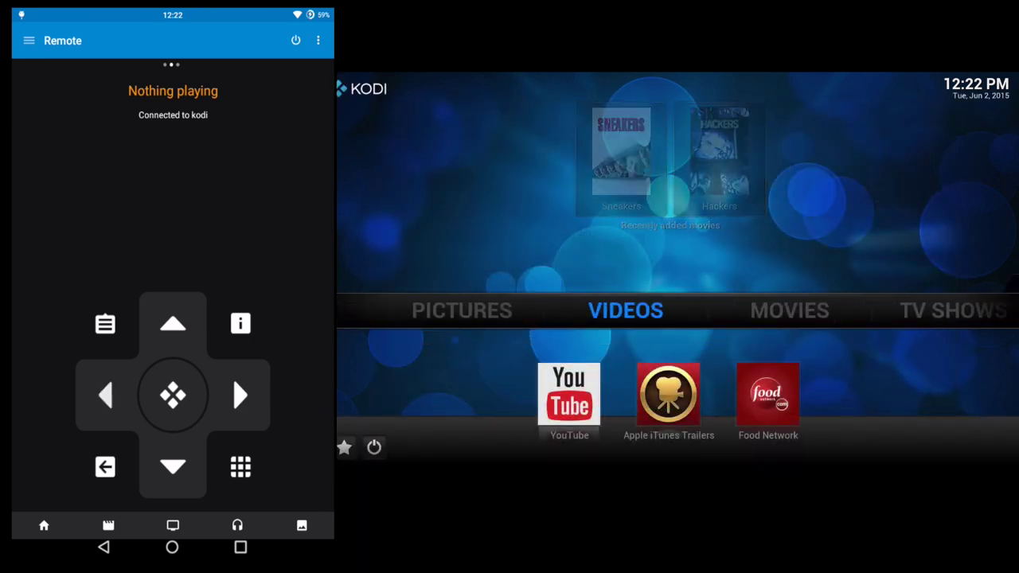
key(Right)
key(Right)
key(Right)
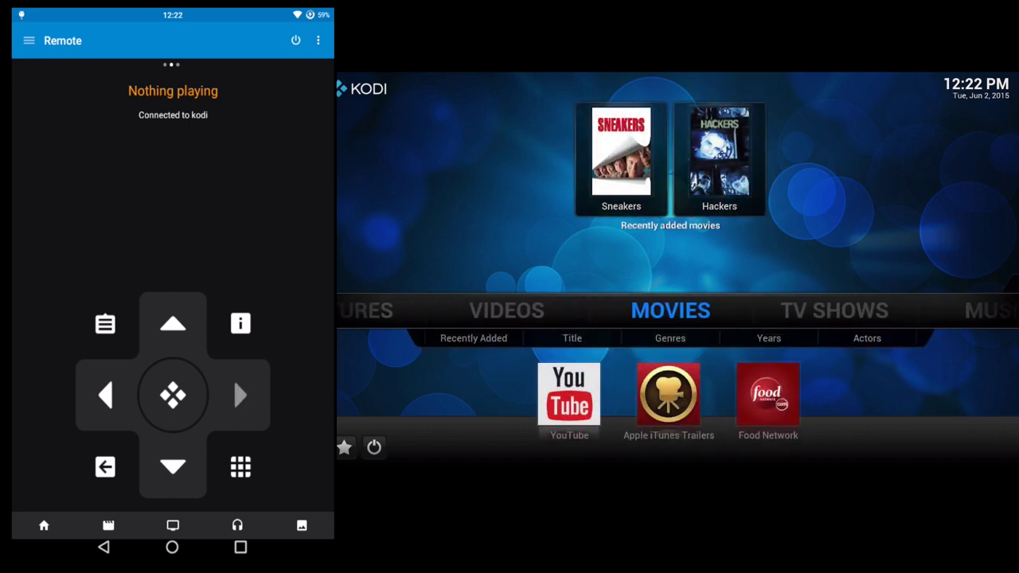
key(Left)
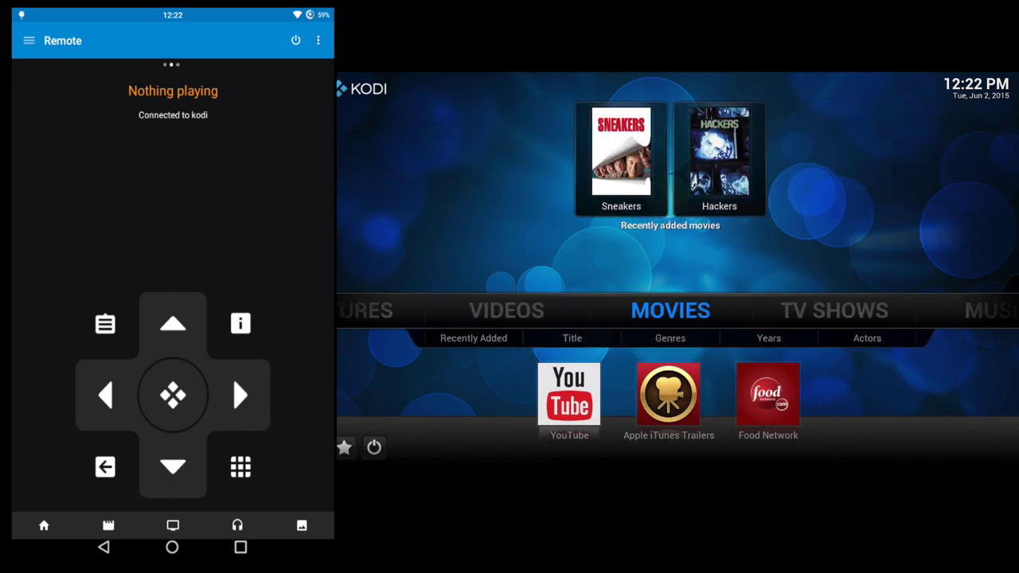